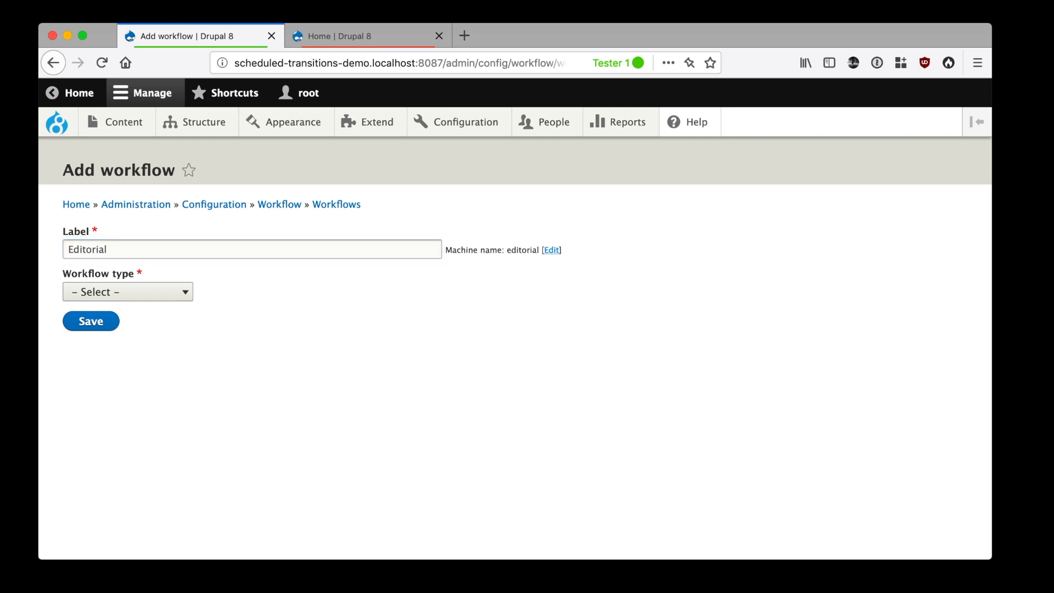
# Set the Editorial workflow's type to Content moderation and save the workflow
pyautogui.click(71, 294)
pyautogui.click(98, 307)
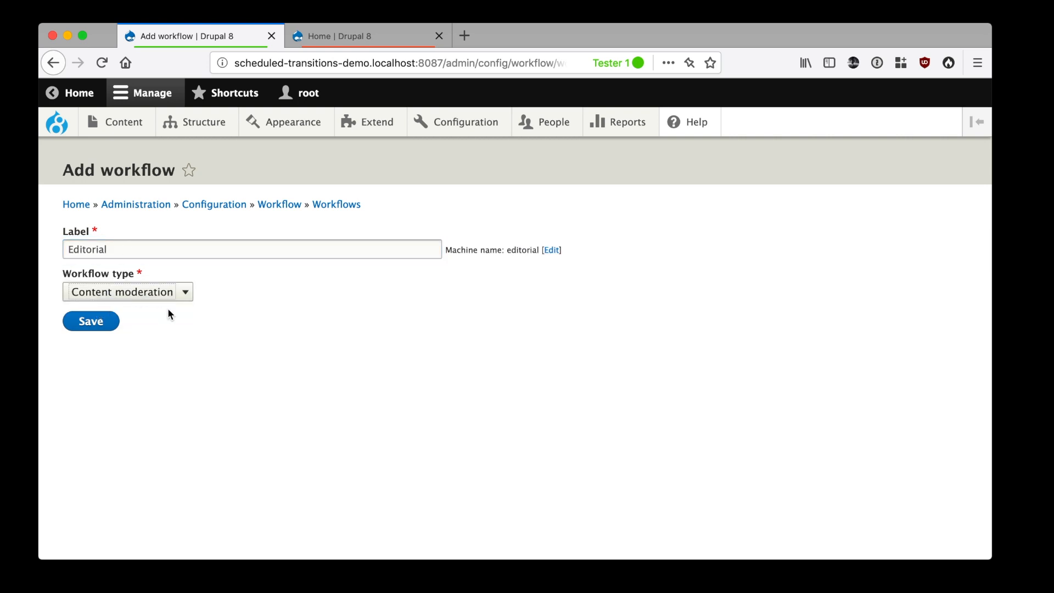
pyautogui.click(113, 323)
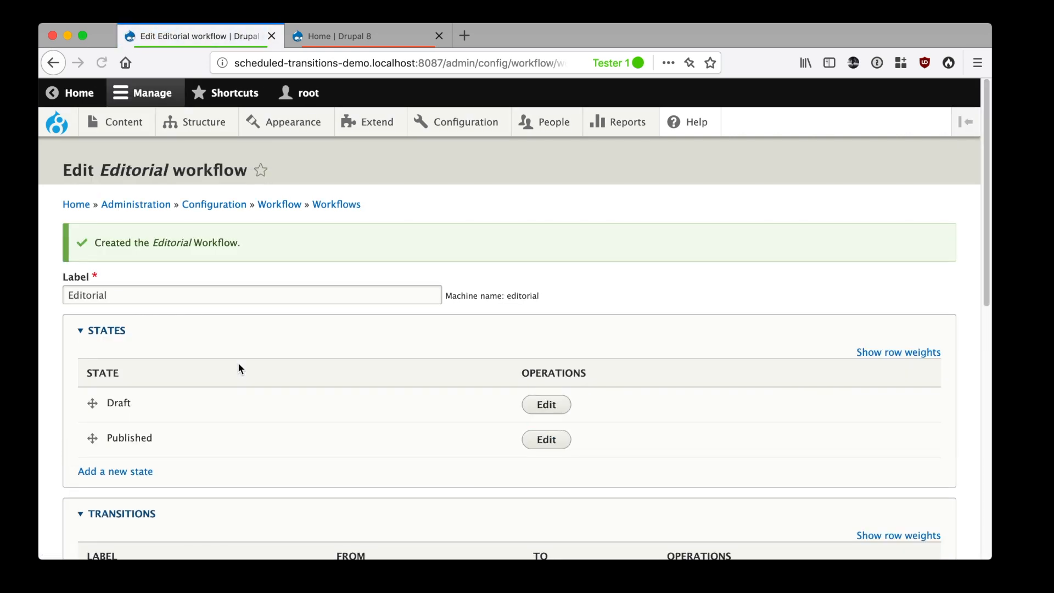
# Add a workflow state labelled "Needs review", leaving it neither published nor default revision, and save it
pyautogui.scroll(-3, 611, 321)
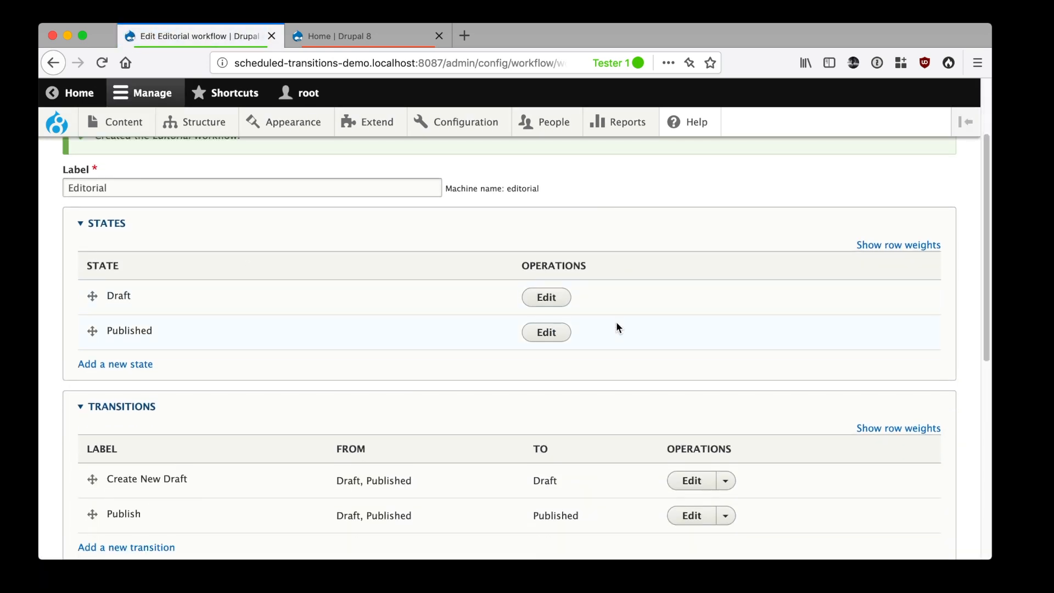
pyautogui.click(118, 365)
pyautogui.write('Needs review')
pyautogui.click(106, 362)
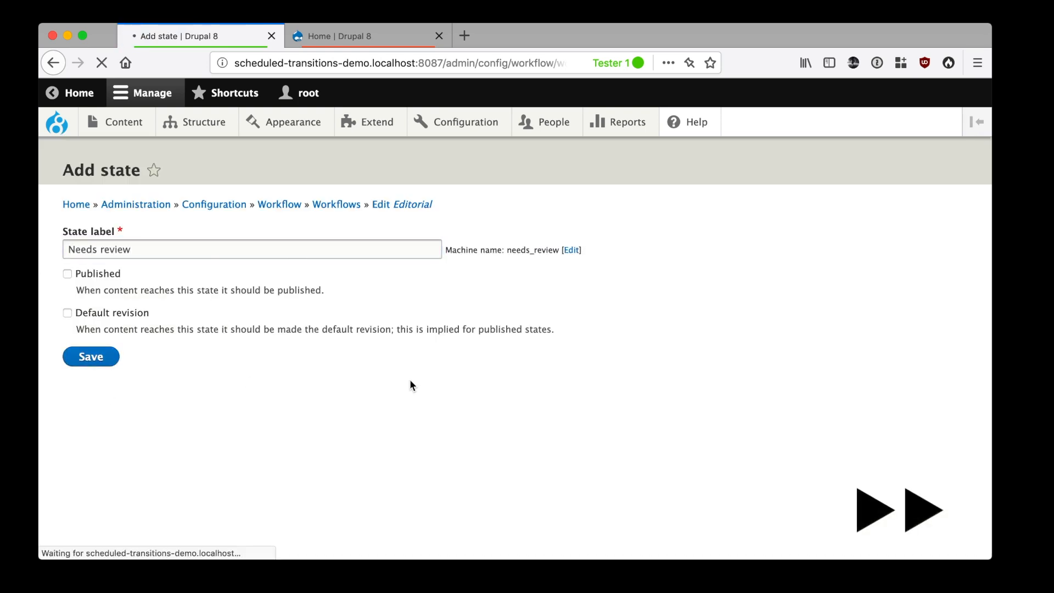
# Add a transition labelled "Needs review" from Draft to Needs review and save it
pyautogui.scroll(-3, 377, 398)
pyautogui.click(160, 463)
pyautogui.write('Needs review')
pyautogui.click(87, 300)
pyautogui.click(82, 426)
pyautogui.click(104, 464)
# Edit the Publish transition so it starts only from the Needs review state, and save it
pyautogui.scroll(-5, 581, 327)
pyautogui.click(700, 456)
pyautogui.click(88, 300)
pyautogui.click(98, 338)
pyautogui.click(94, 319)
pyautogui.click(104, 464)
# Apply the Editorial workflow to the Basic page content type and save the workflow
pyautogui.scroll(-6, 386, 423)
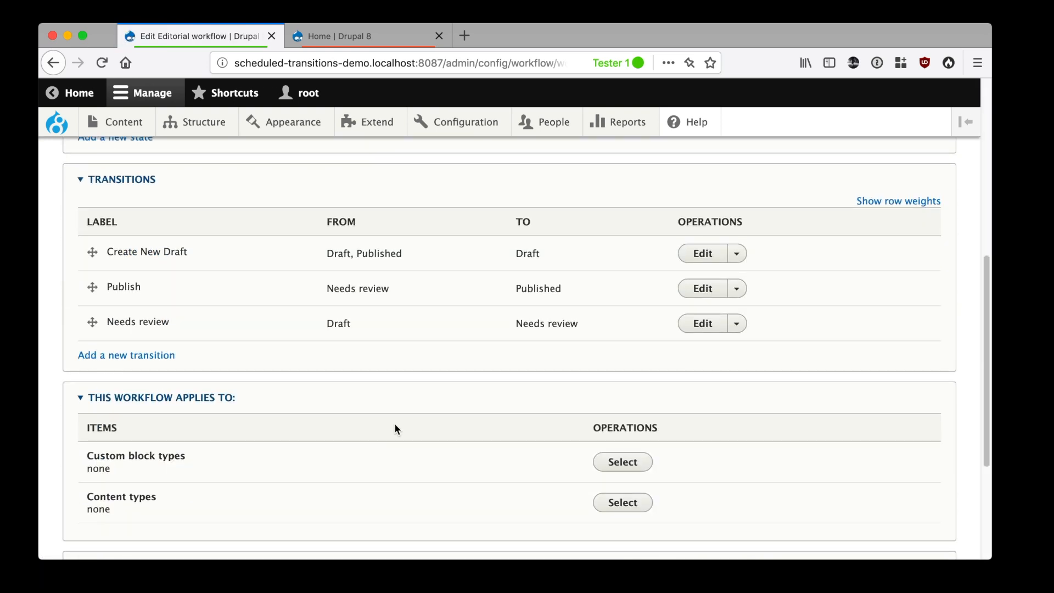
pyautogui.click(619, 508)
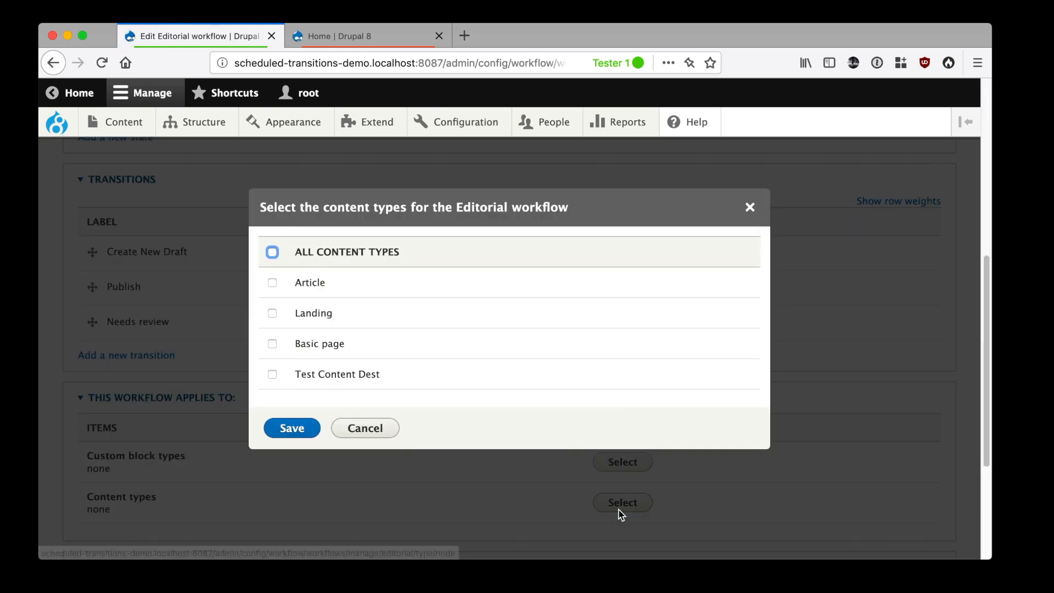
pyautogui.click(273, 344)
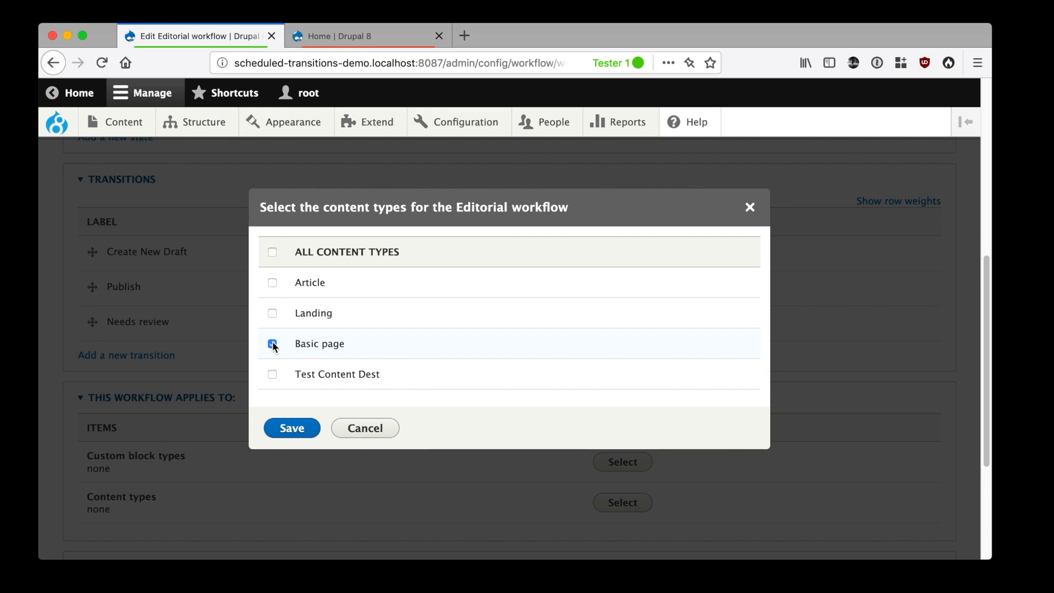
pyautogui.click(294, 429)
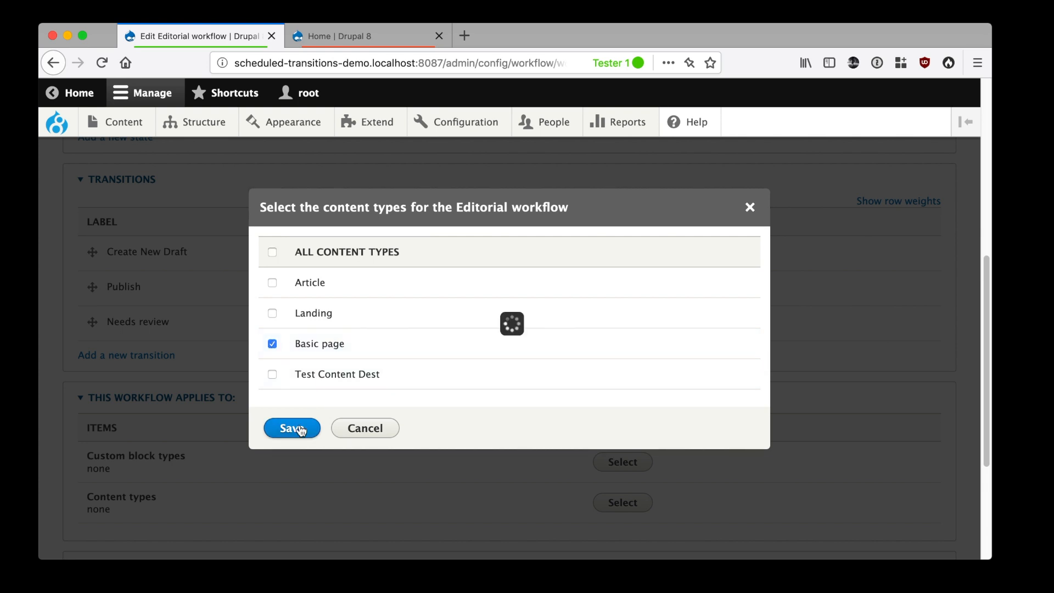
pyautogui.scroll(-2, 298, 424)
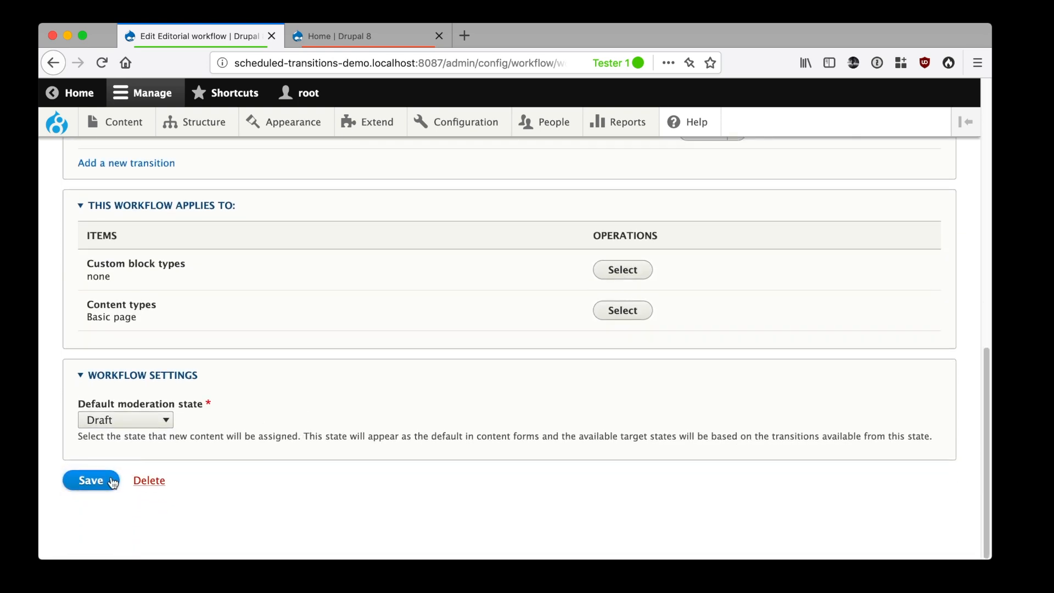
pyautogui.click(92, 480)
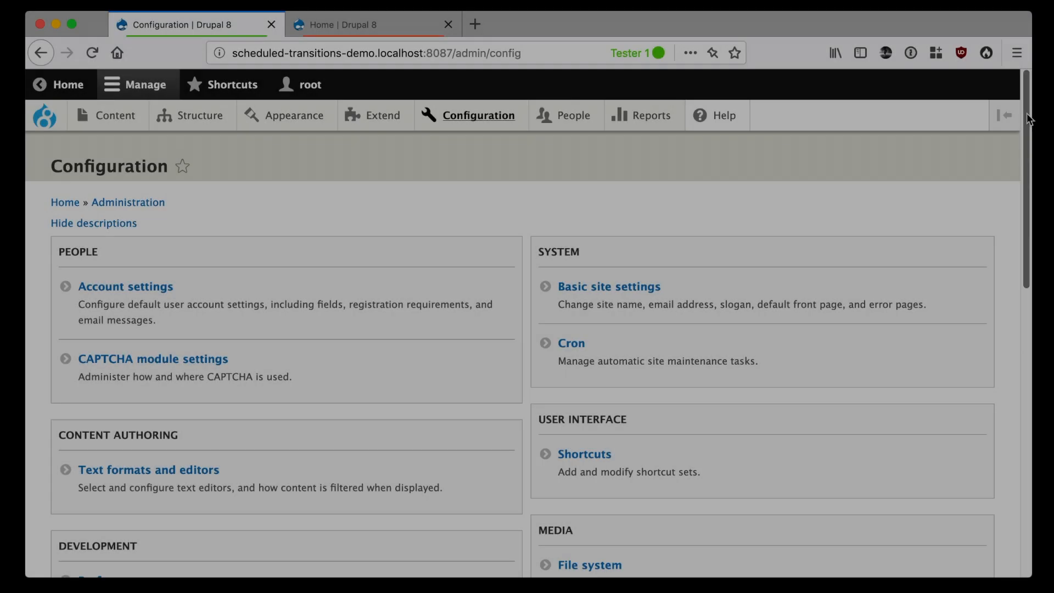
# Enable scheduled transitions for Basic page content in the Scheduled transitions settings and save the configuration
pyautogui.moveTo(1025, 222); pyautogui.dragTo(1024, 451)
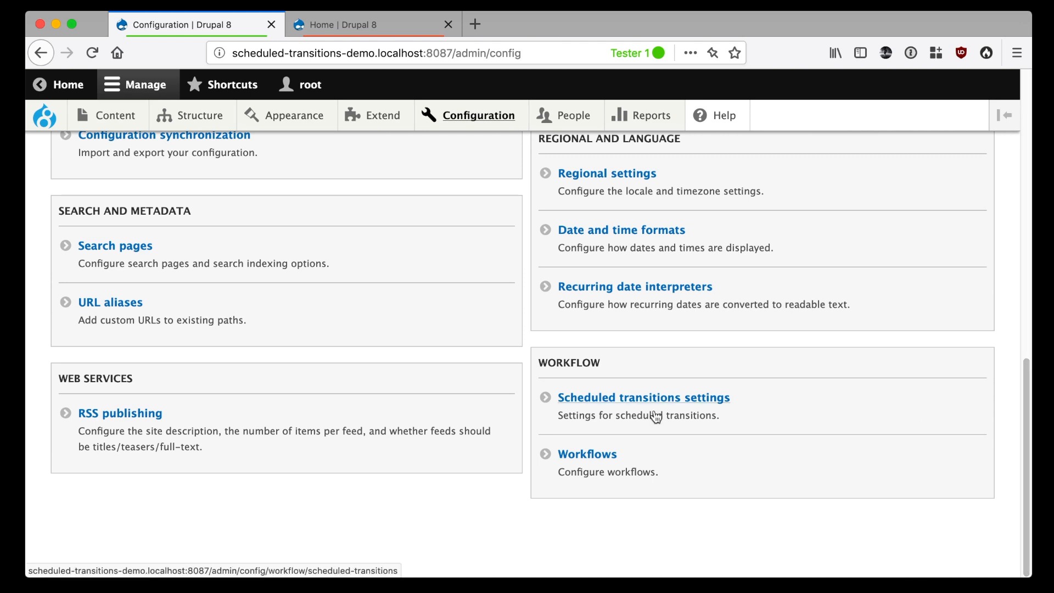
pyautogui.click(684, 399)
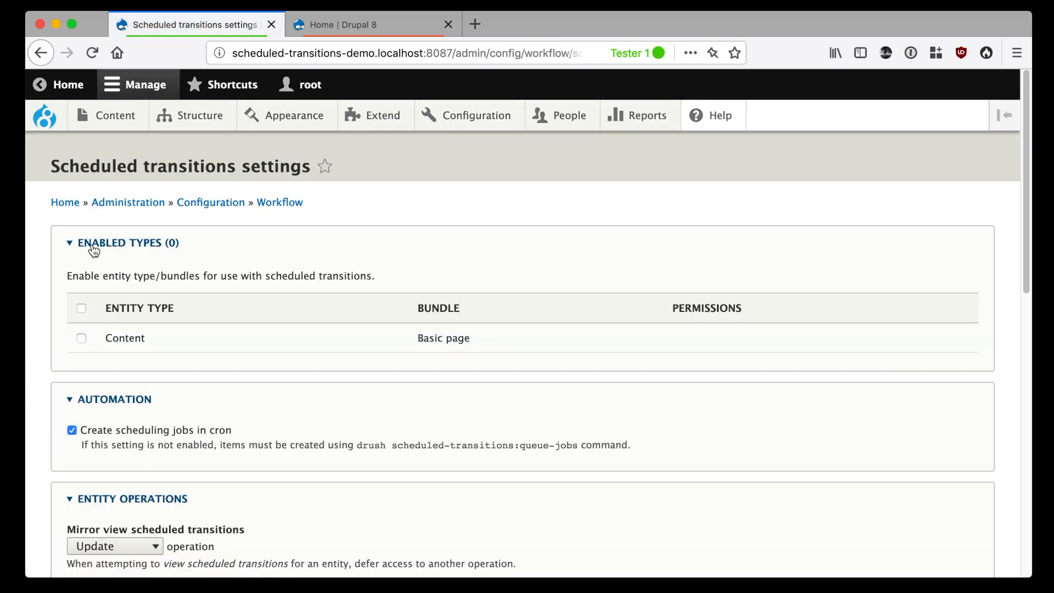
pyautogui.click(82, 338)
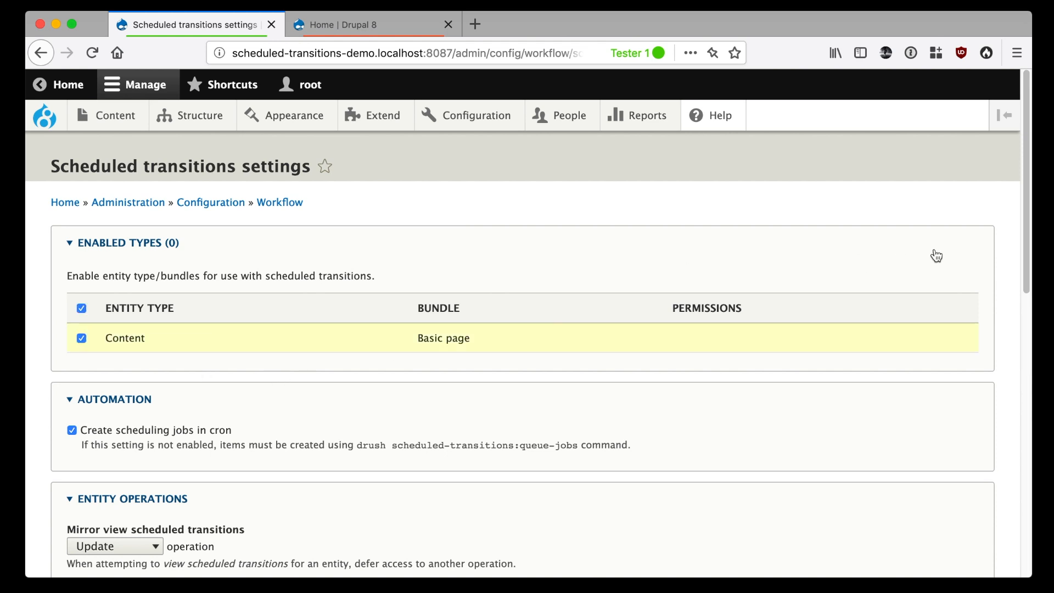
pyautogui.scroll(-15, 1027, 228)
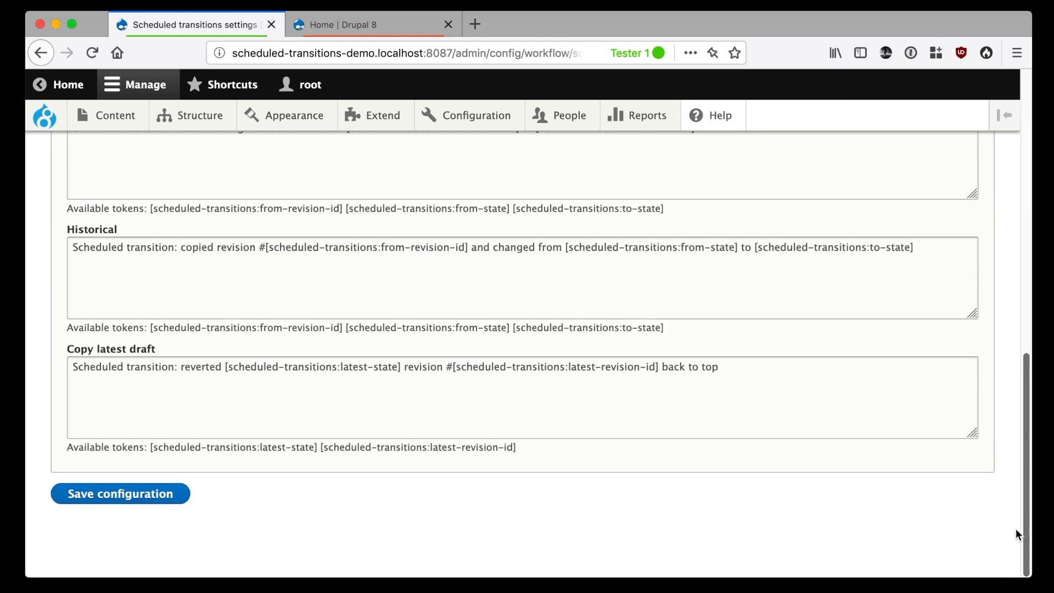
pyautogui.click(59, 492)
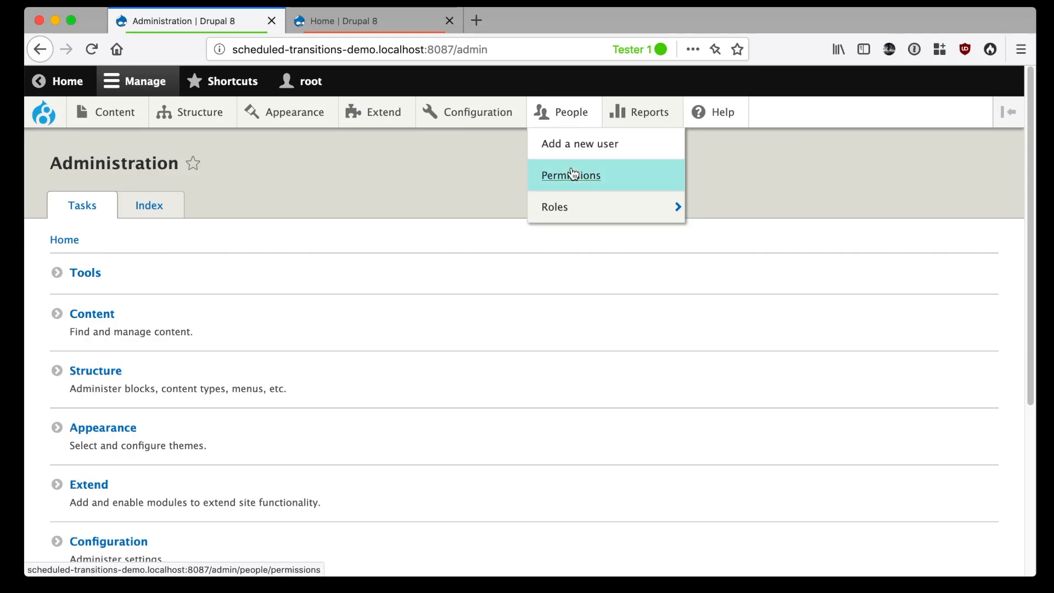
# In the site permissions, allow the Editor role to use the Editorial workflow's Create New Draft, Needs review and Publish transitions
pyautogui.click(573, 174)
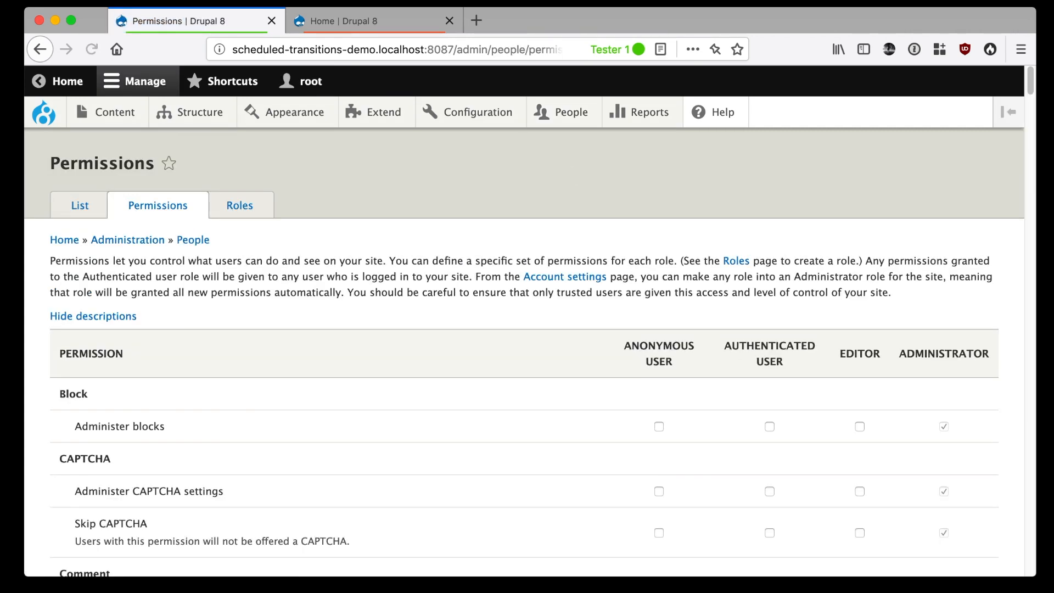
pyautogui.hotkey('ctrl', 'f')
pyautogui.write('content')
pyautogui.press('Escape')
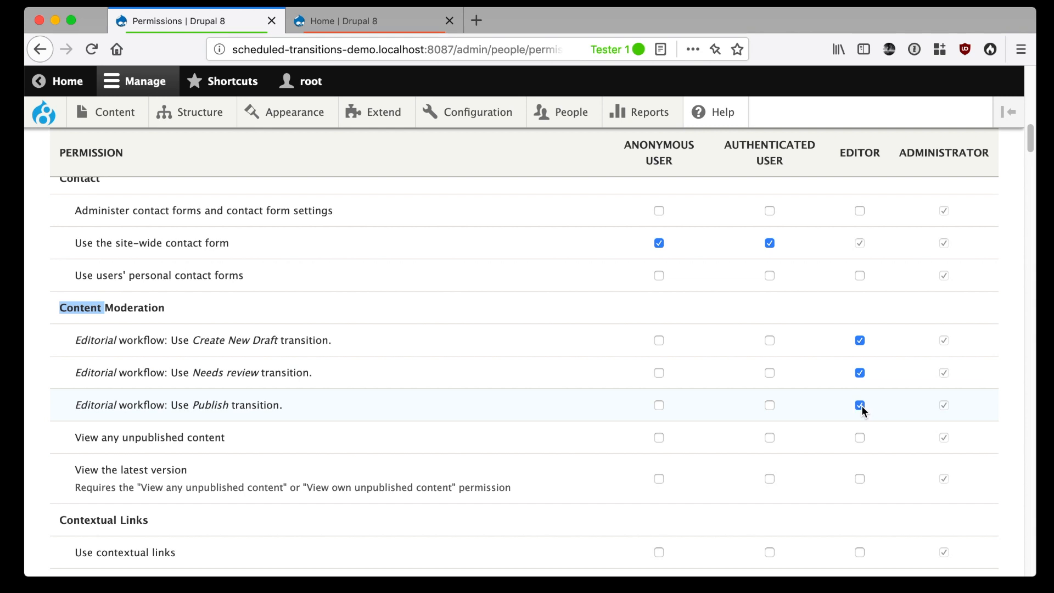
# Grant the Editor role permission to add and view scheduled transitions for Basic page entities
pyautogui.hotkey('ctrl', 'f')
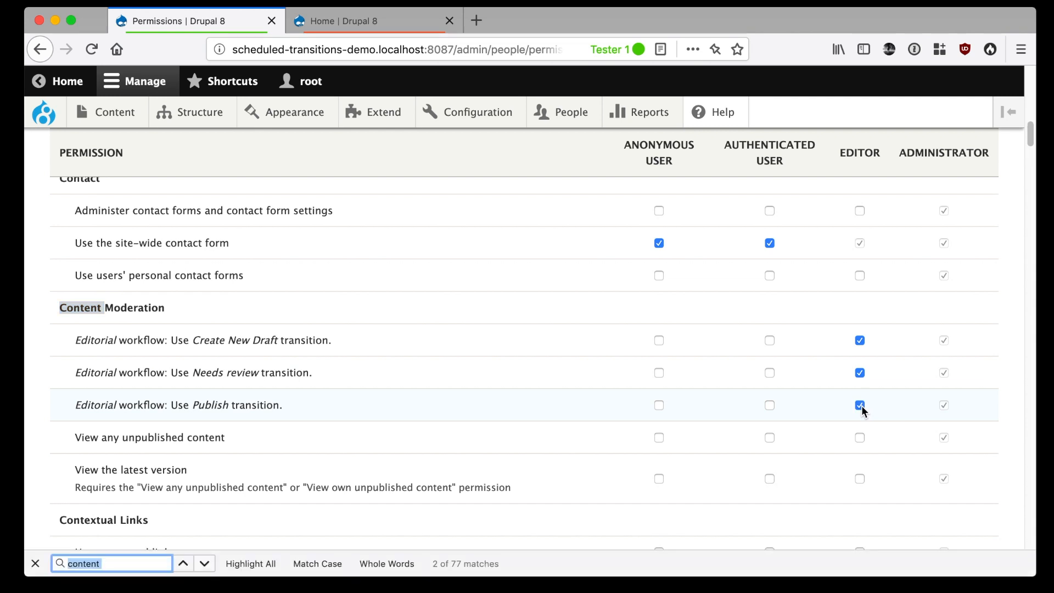
pyautogui.write('schedul')
pyautogui.press('Escape')
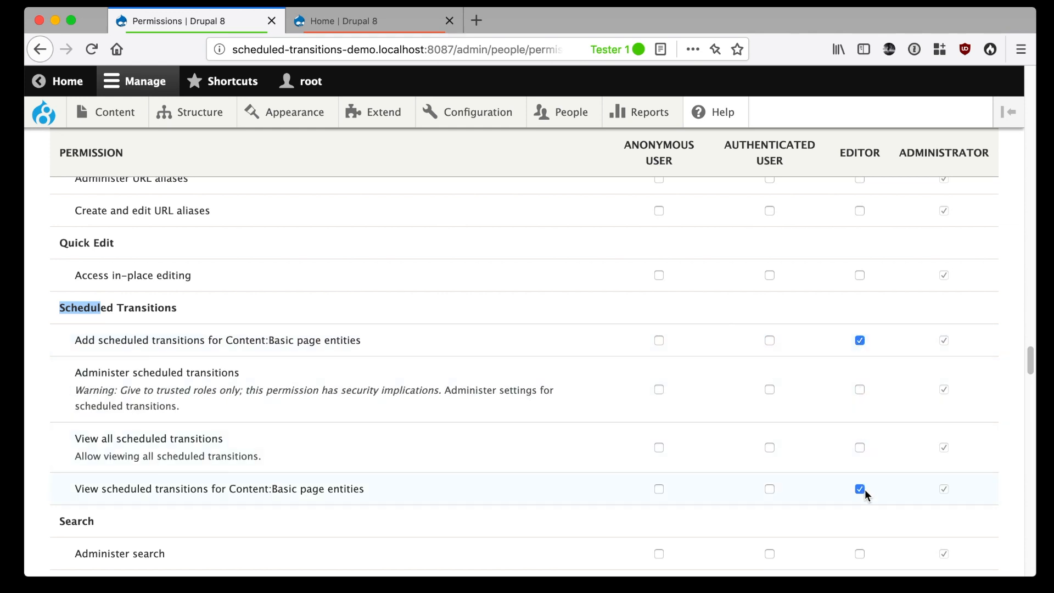
# Grant the Editor role the "Basic page: Edit any content" permission and save the permissions
pyautogui.hotkey('ctrl', 'f')
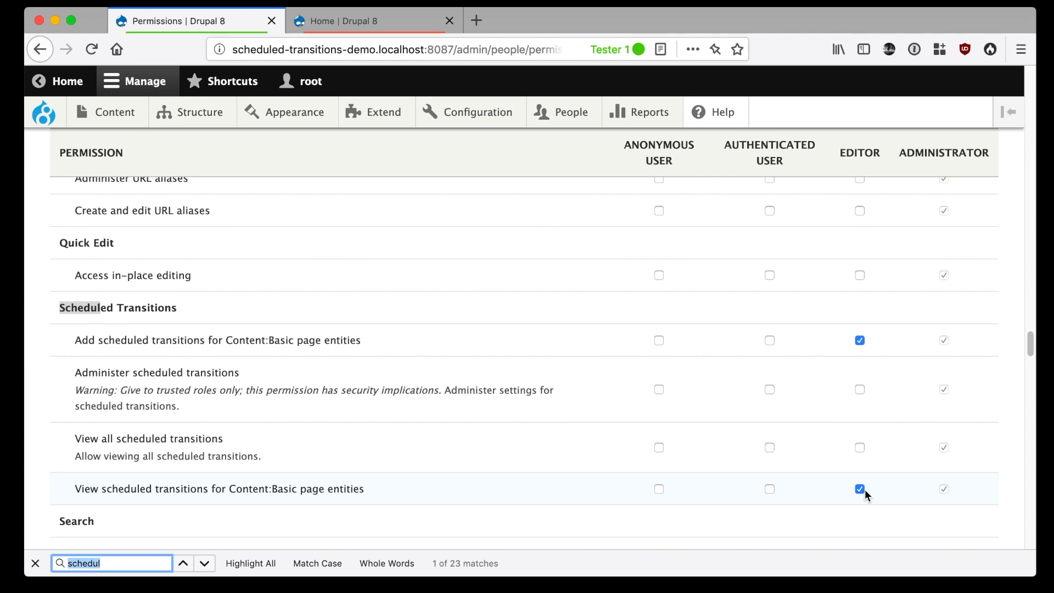
pyautogui.write('basic page: edit')
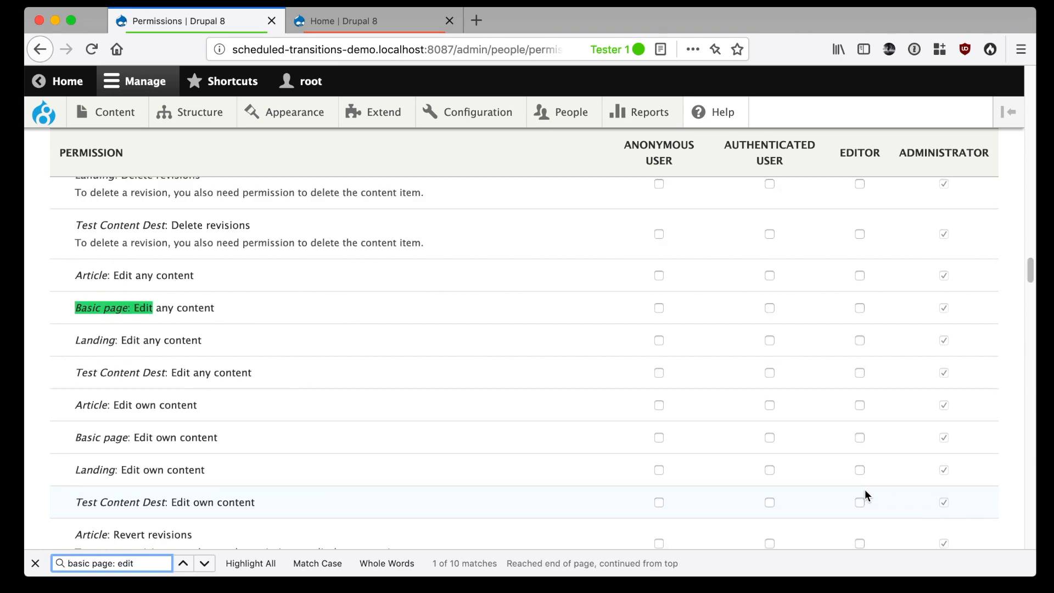
pyautogui.click(860, 308)
pyautogui.press('Escape')
pyautogui.moveTo(1026, 277); pyautogui.dragTo(1025, 555)
pyautogui.click(128, 492)
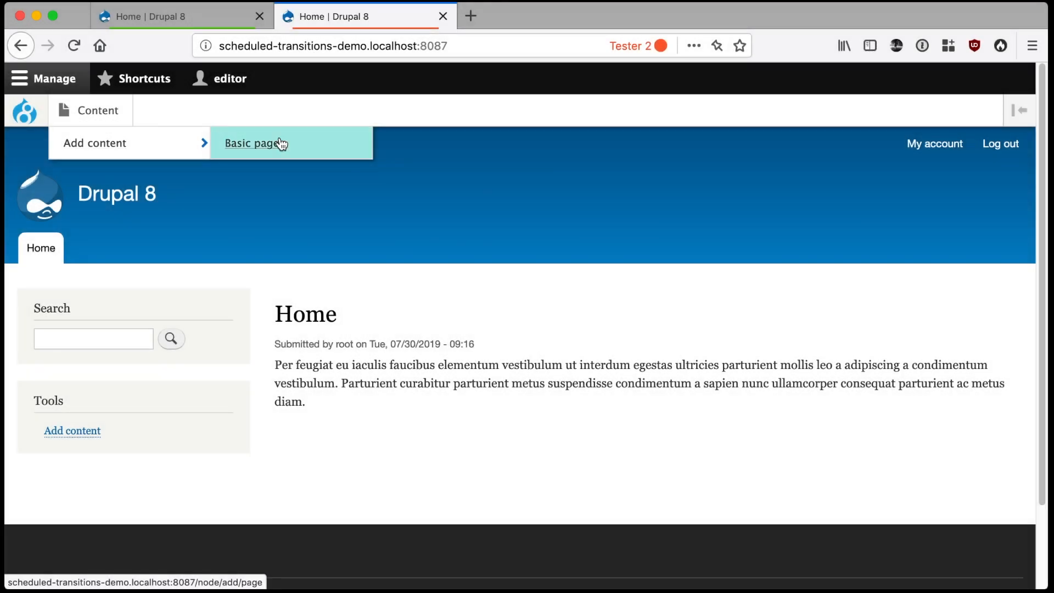
# As the editor, create a Basic page titled "Foo" and save it in the Needs review state
pyautogui.click(281, 144)
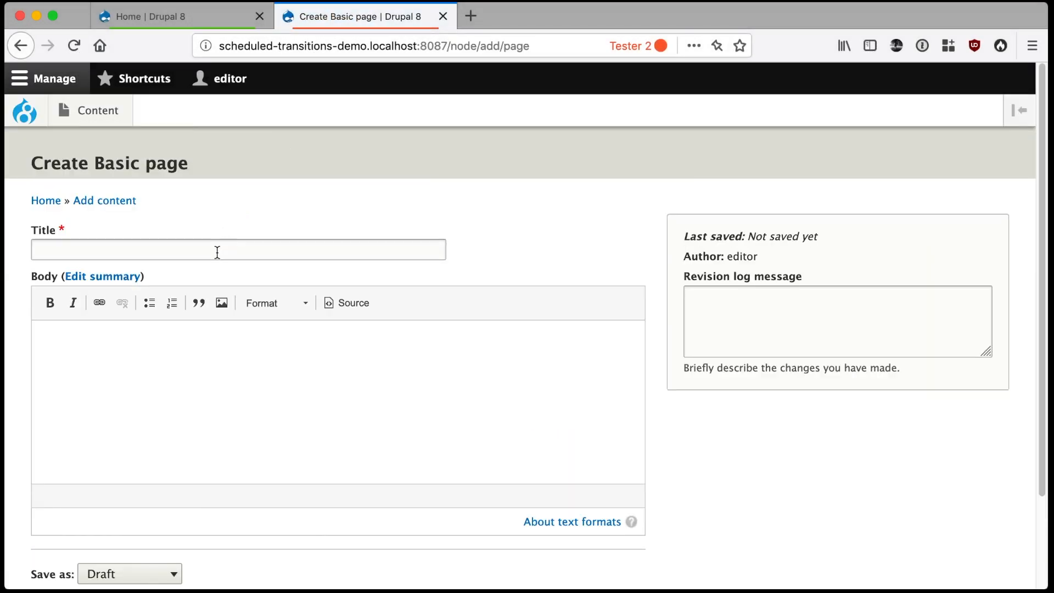
pyautogui.click(217, 252)
pyautogui.write('Foo')
pyautogui.scroll(-3, 247, 291)
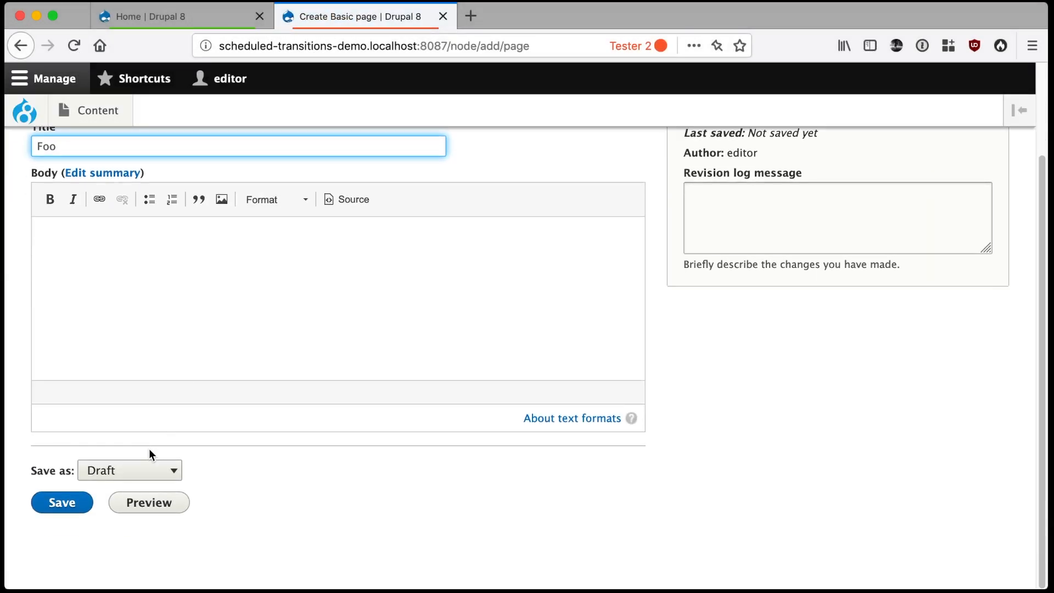
pyautogui.click(144, 468)
pyautogui.click(146, 485)
pyautogui.click(57, 504)
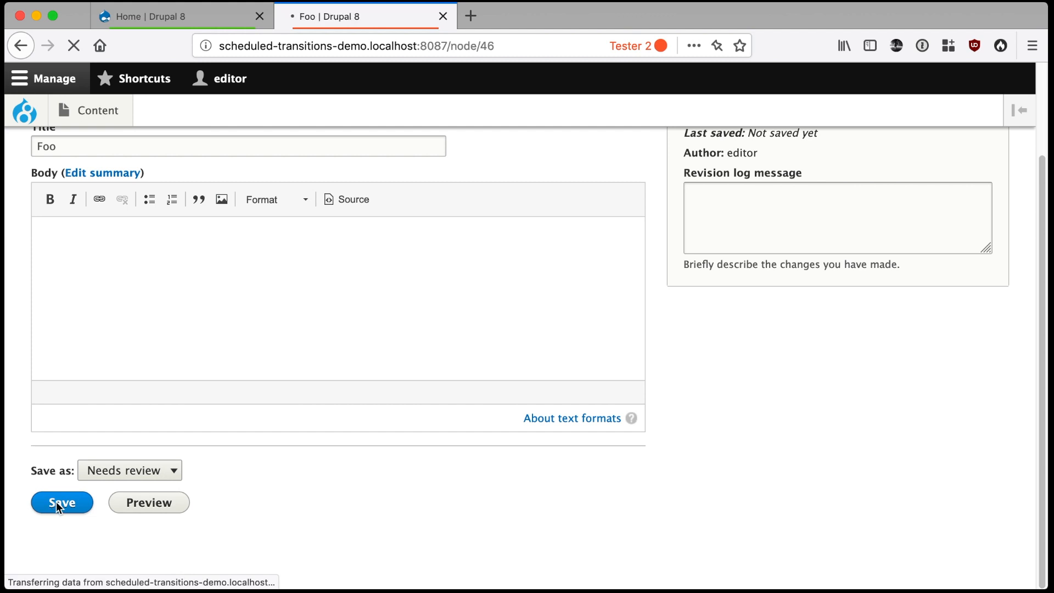
# Start a new scheduled transition for the Foo page, choosing revision #47 and the Publish transition
pyautogui.scroll(-5, 528, 487)
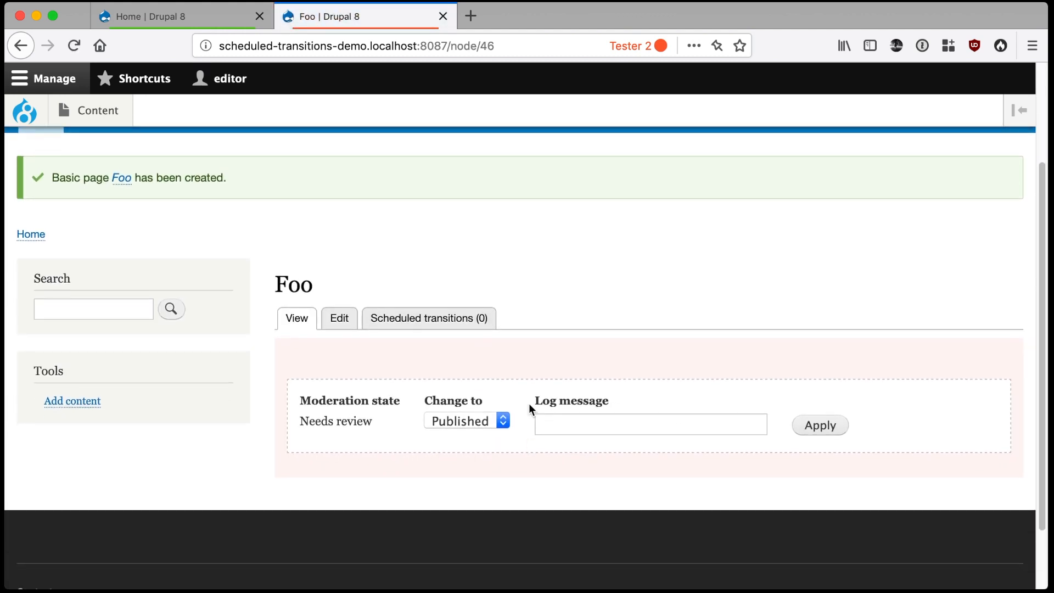
pyautogui.click(454, 321)
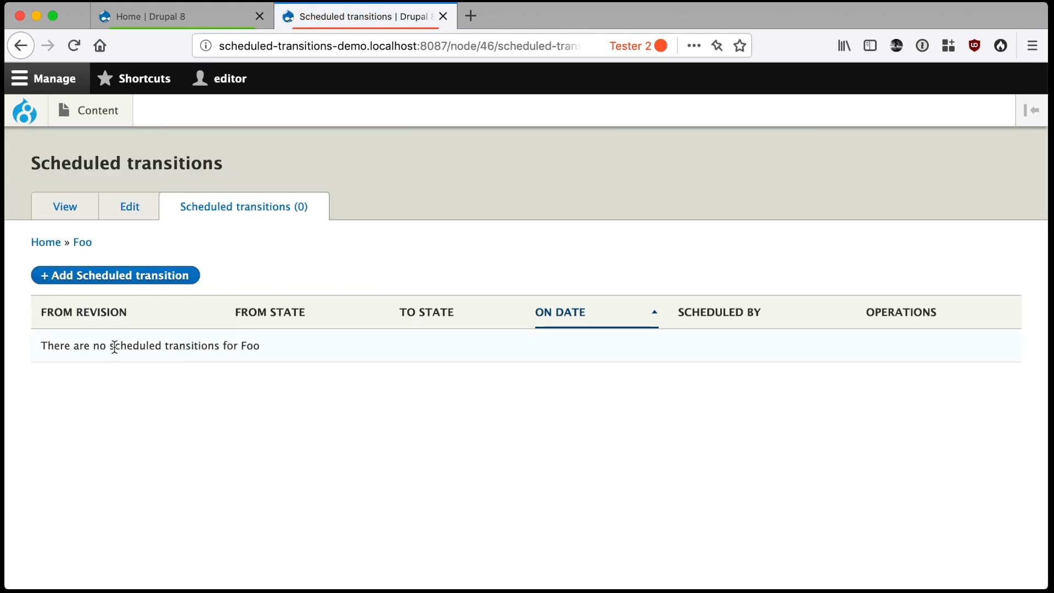
pyautogui.click(91, 279)
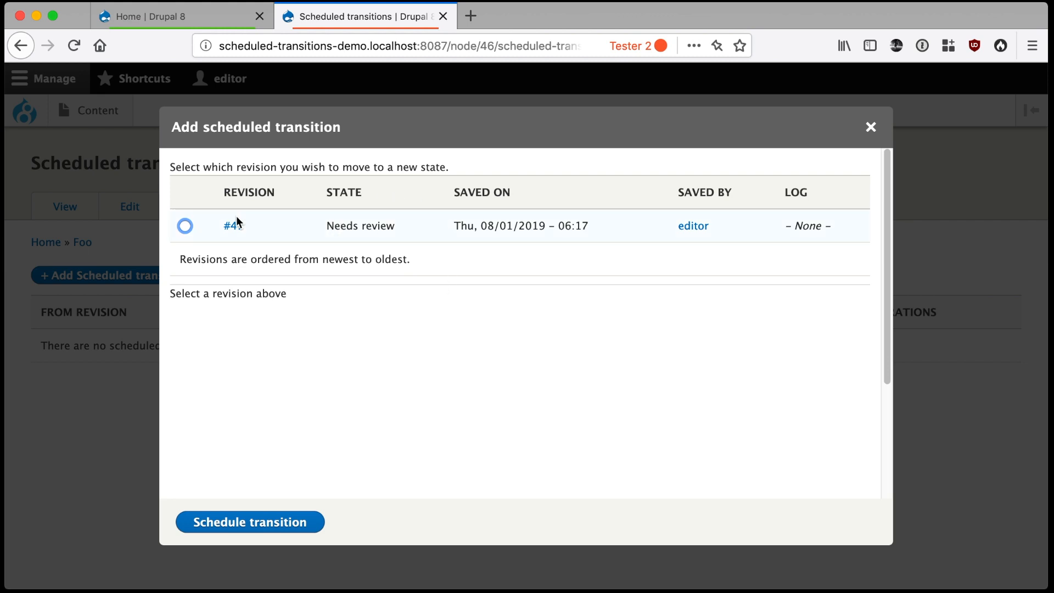
pyautogui.click(185, 226)
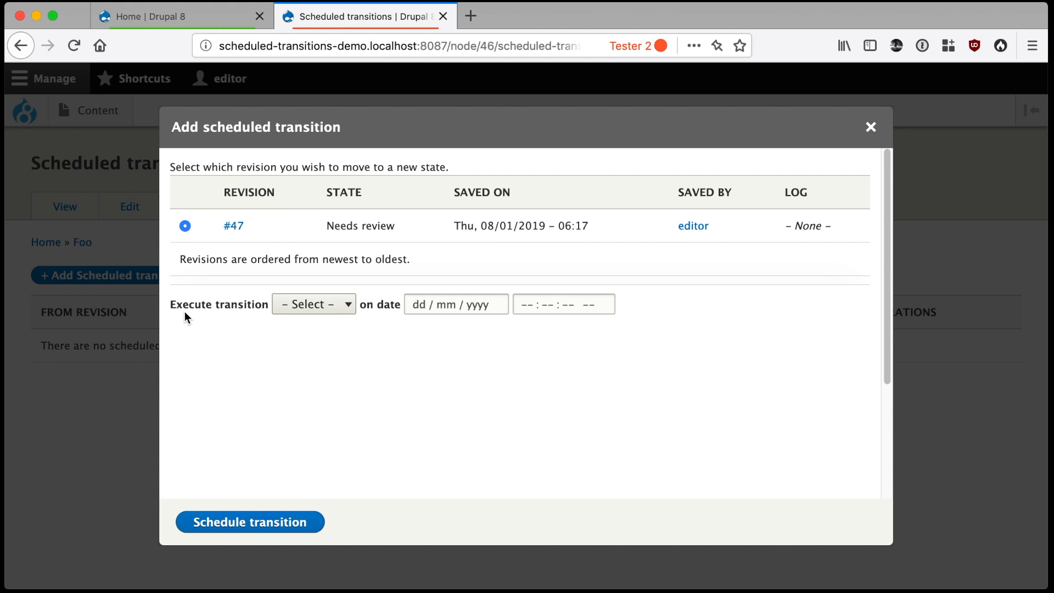
pyautogui.click(312, 310)
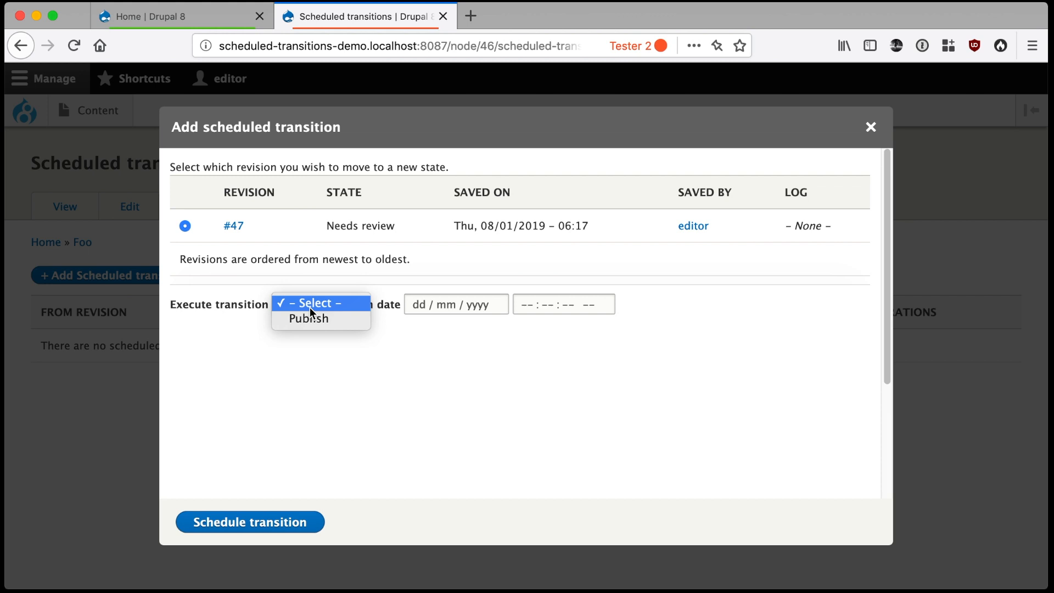
pyautogui.click(309, 319)
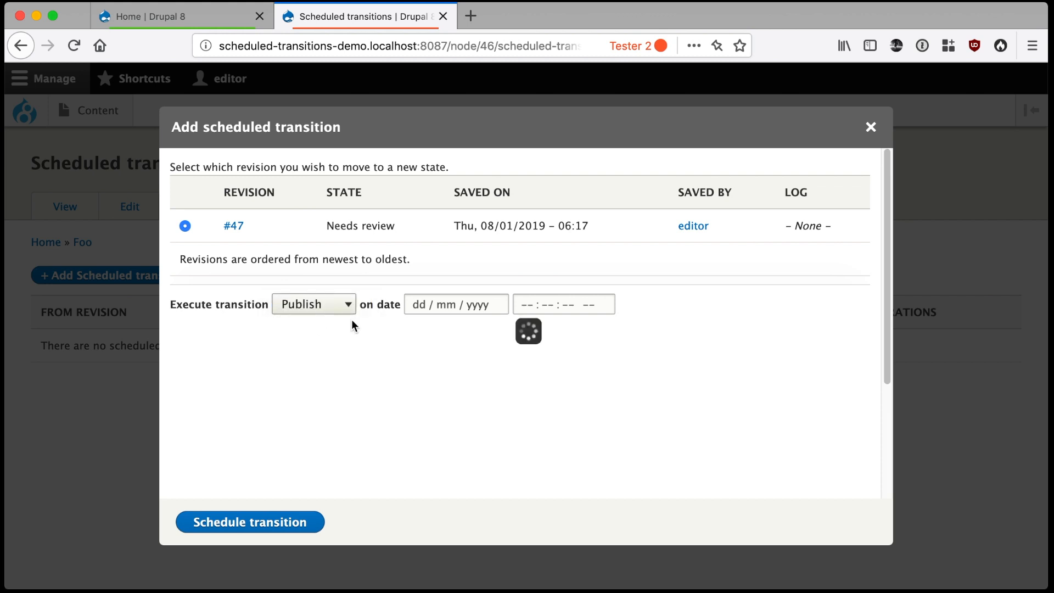
# Set the transition date to 01/08/2019 at 04:00:00 am and schedule the transition
pyautogui.click(416, 304)
pyautogui.click(539, 391)
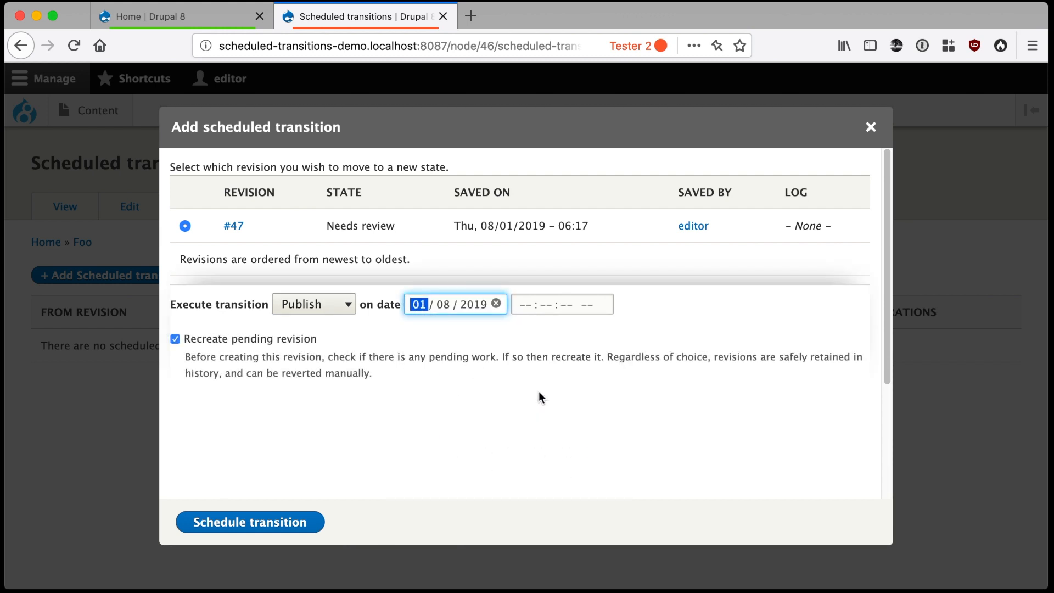
pyautogui.click(524, 306)
pyautogui.write('40')
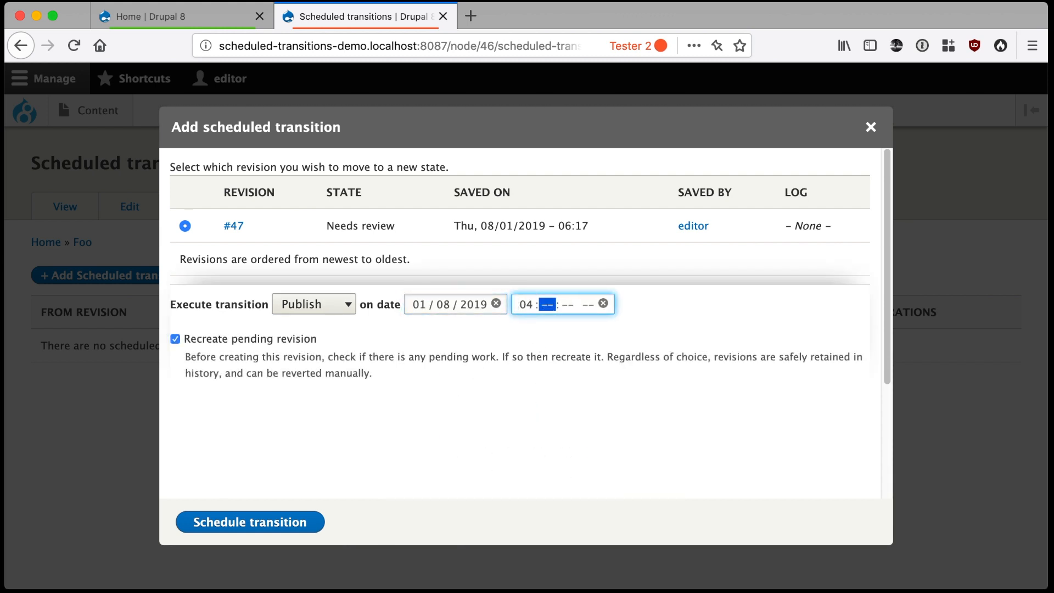
pyautogui.write('000a')
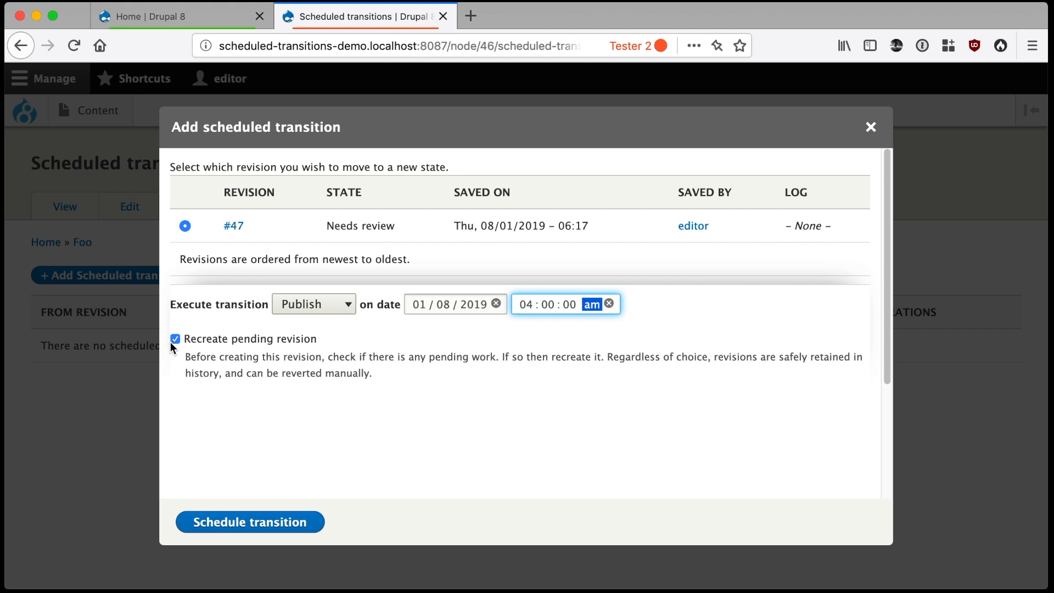
pyautogui.click(207, 526)
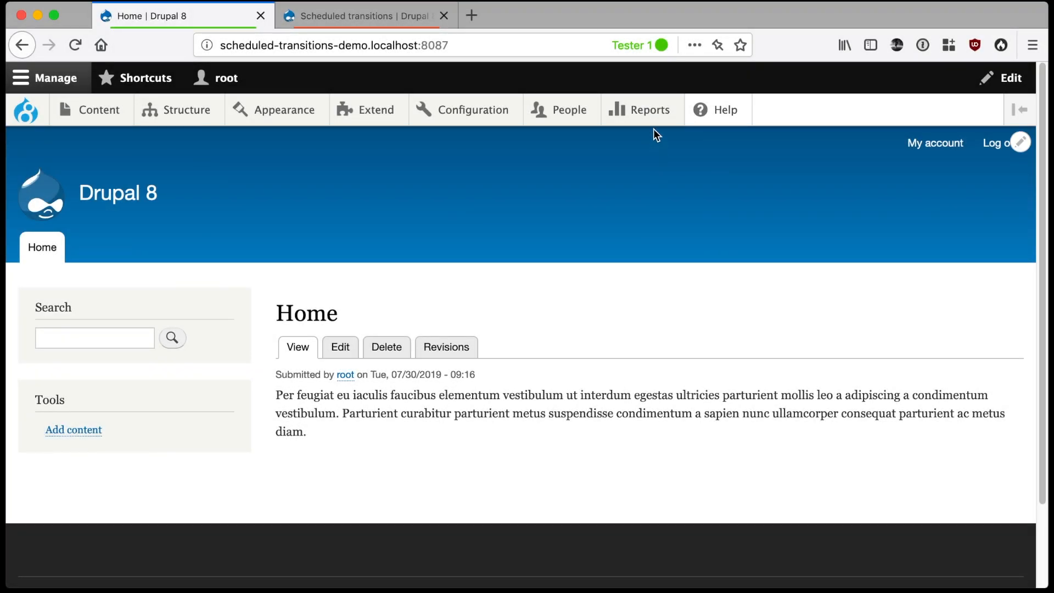
# As the root user, open the site's Status report and run cron manually
pyautogui.moveTo(654, 129)
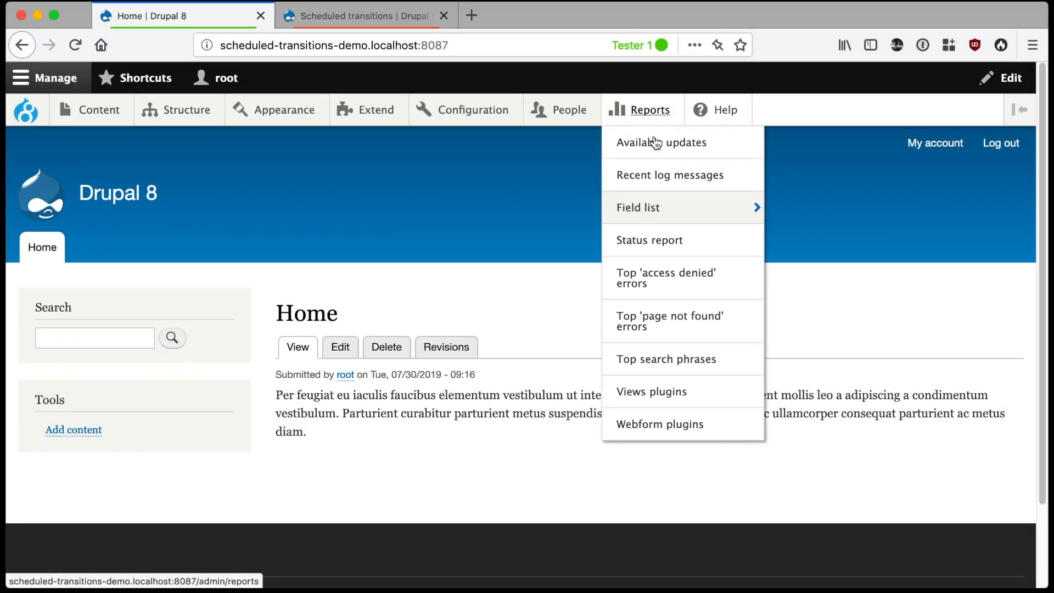
pyautogui.click(662, 237)
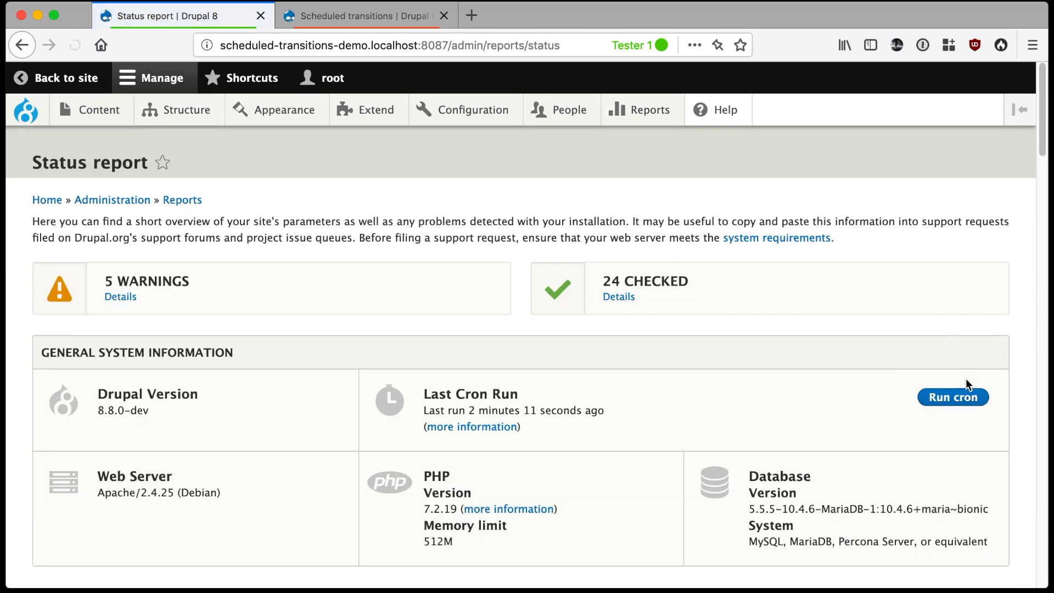
pyautogui.click(965, 397)
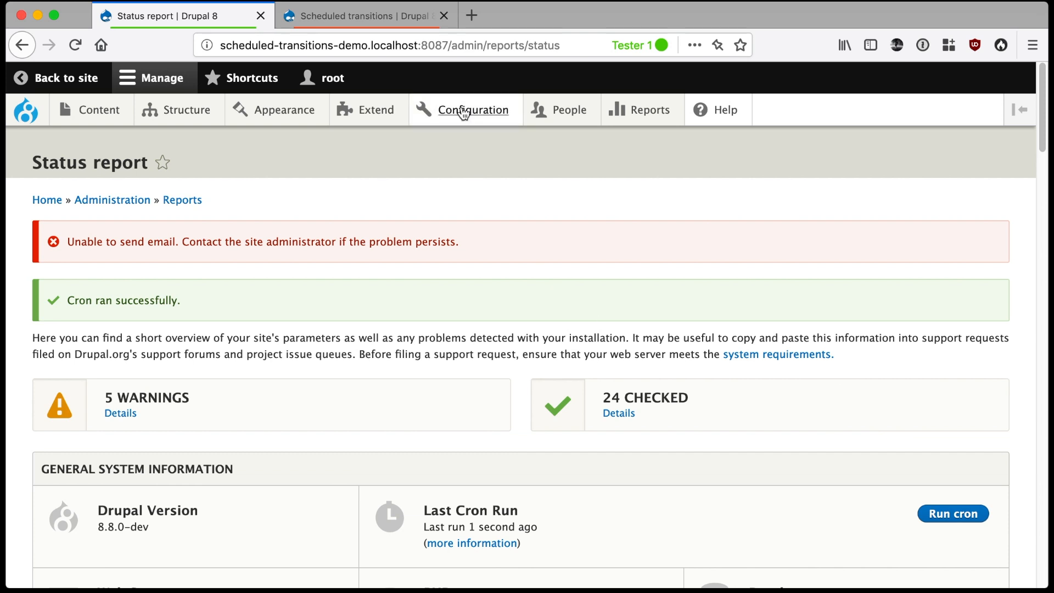
# As the editor, reload the Foo page's scheduled transitions and check the latest log message in its revision history
pyautogui.click(407, 22)
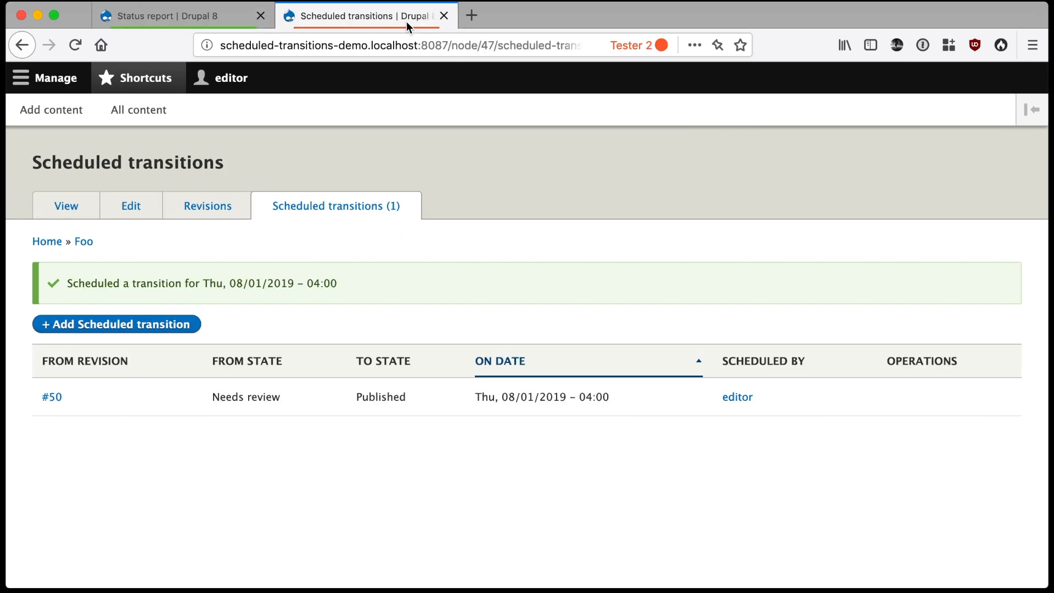
pyautogui.rightClick(435, 246)
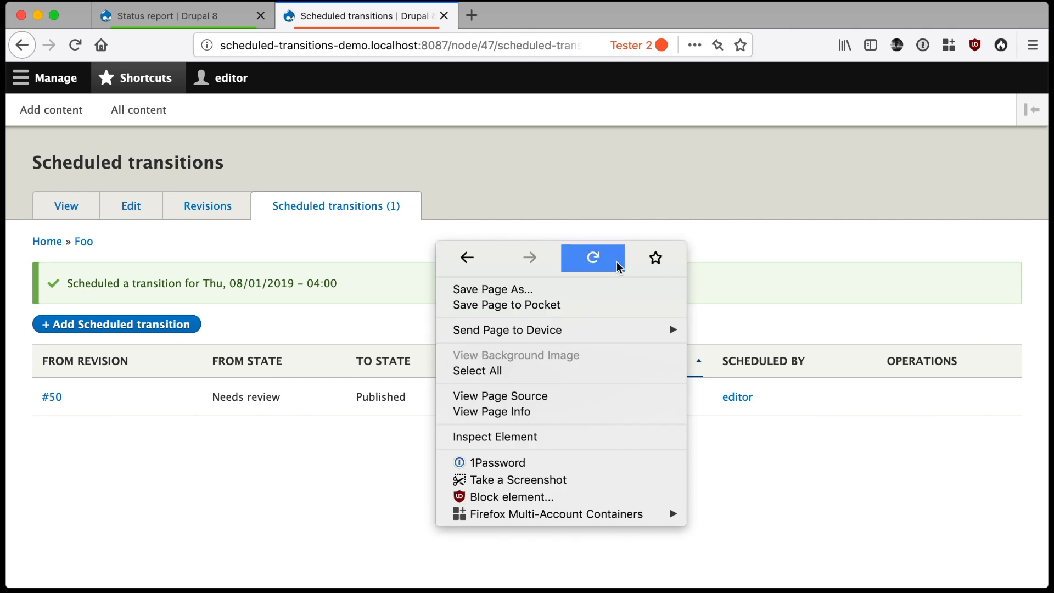
pyautogui.click(614, 263)
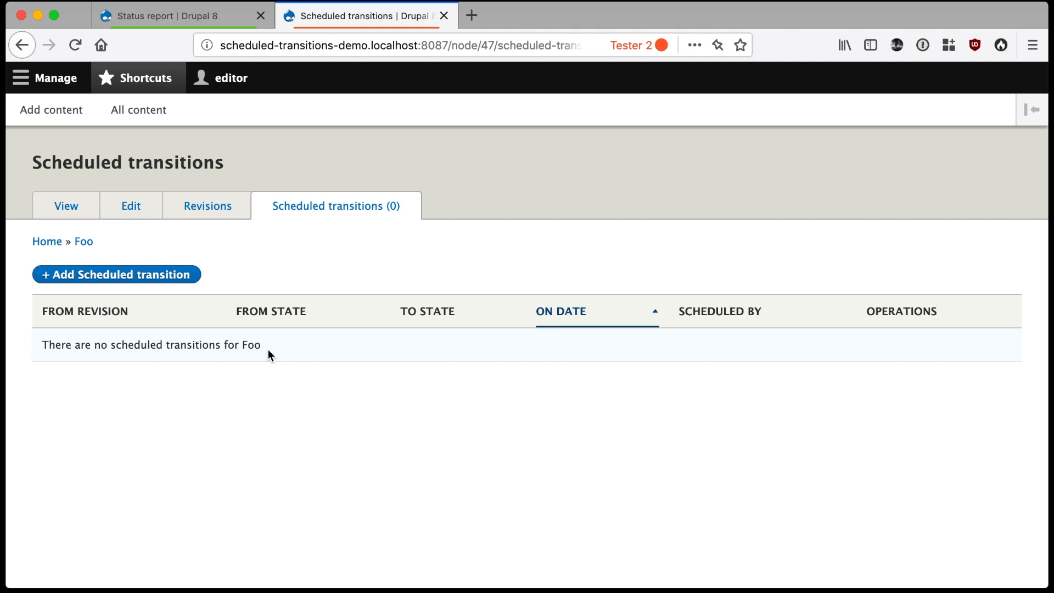
pyautogui.click(211, 206)
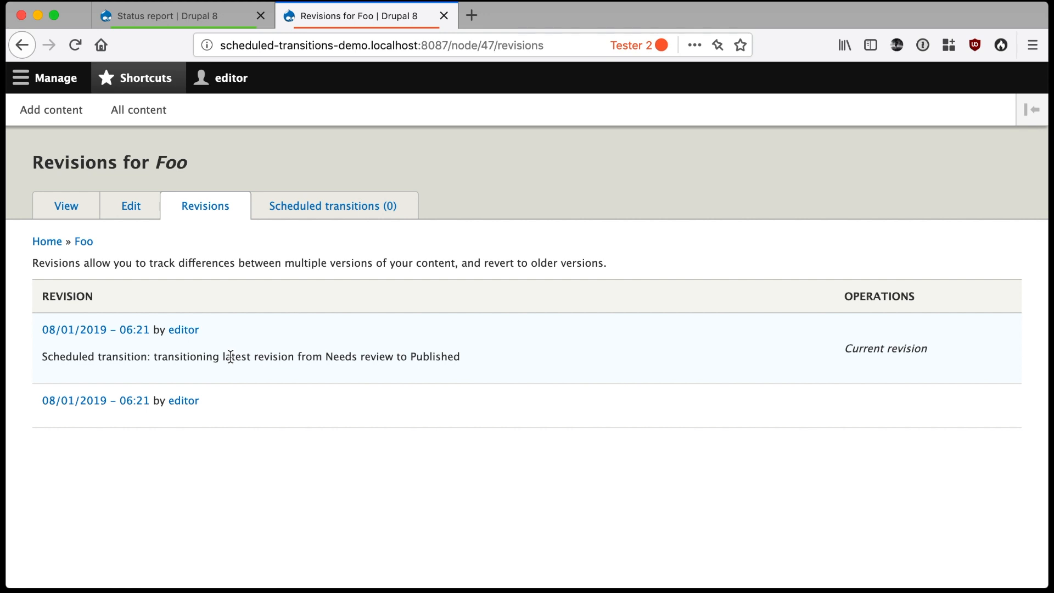
pyautogui.moveTo(219, 356); pyautogui.dragTo(482, 355)
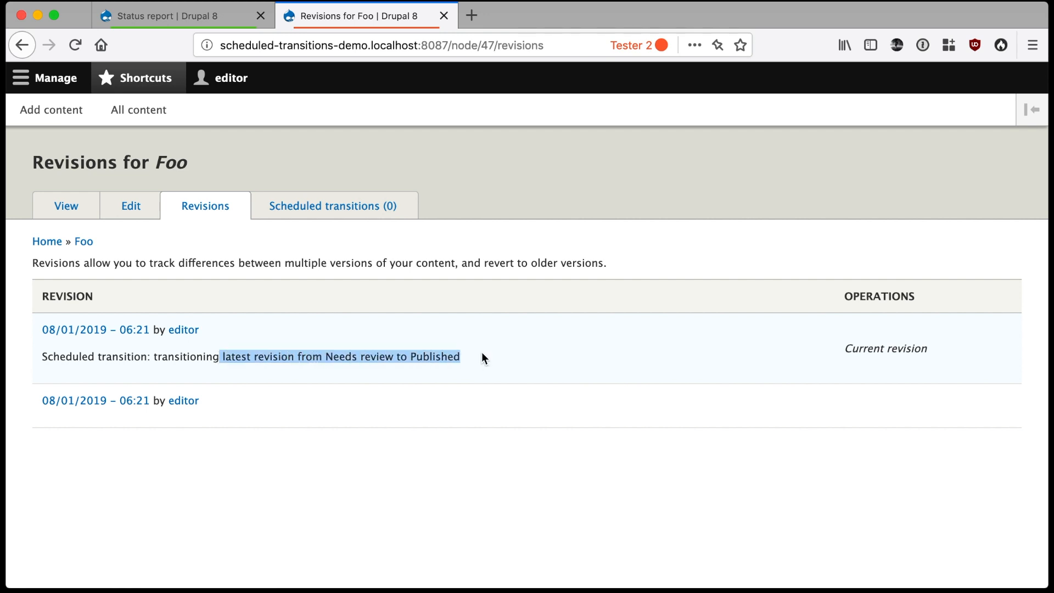
# Open the Foo page for editing and check its current moderation state
pyautogui.click(127, 209)
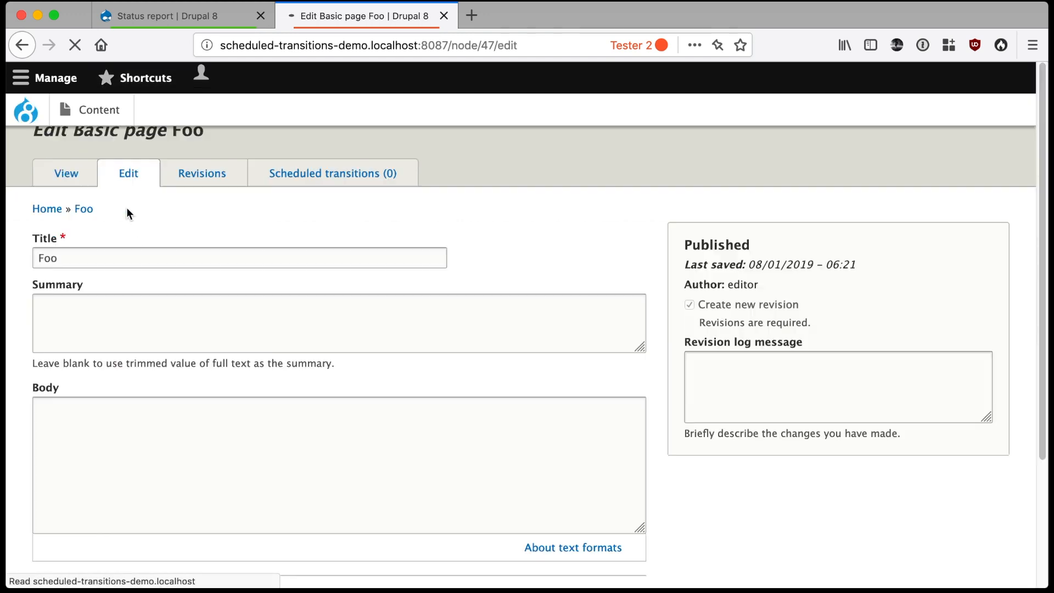
pyautogui.scroll(-3, 159, 264)
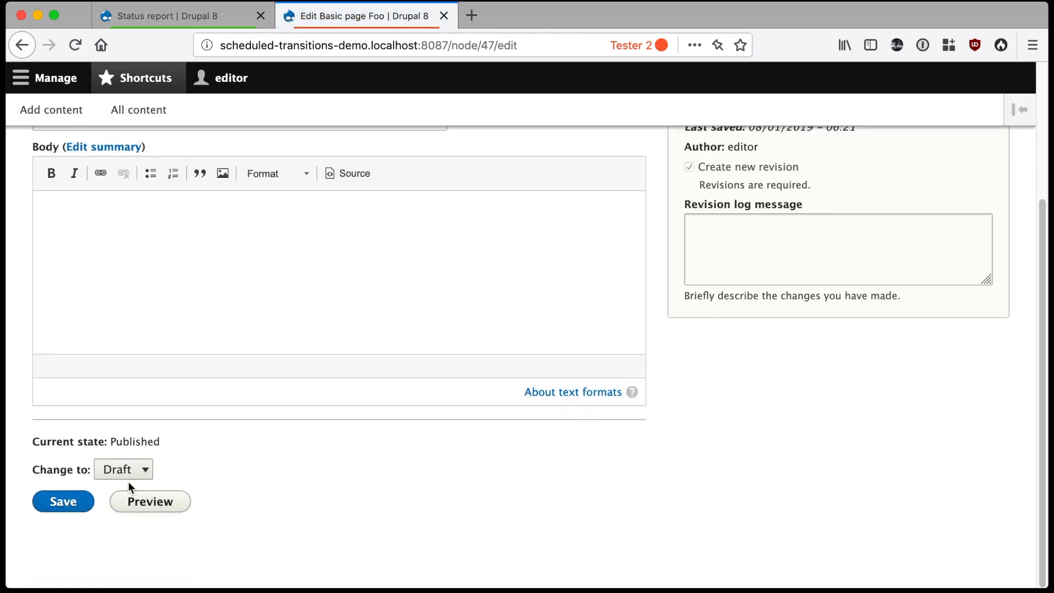
pyautogui.moveTo(117, 439); pyautogui.dragTo(167, 438)
pyautogui.doubleClick(167, 438)
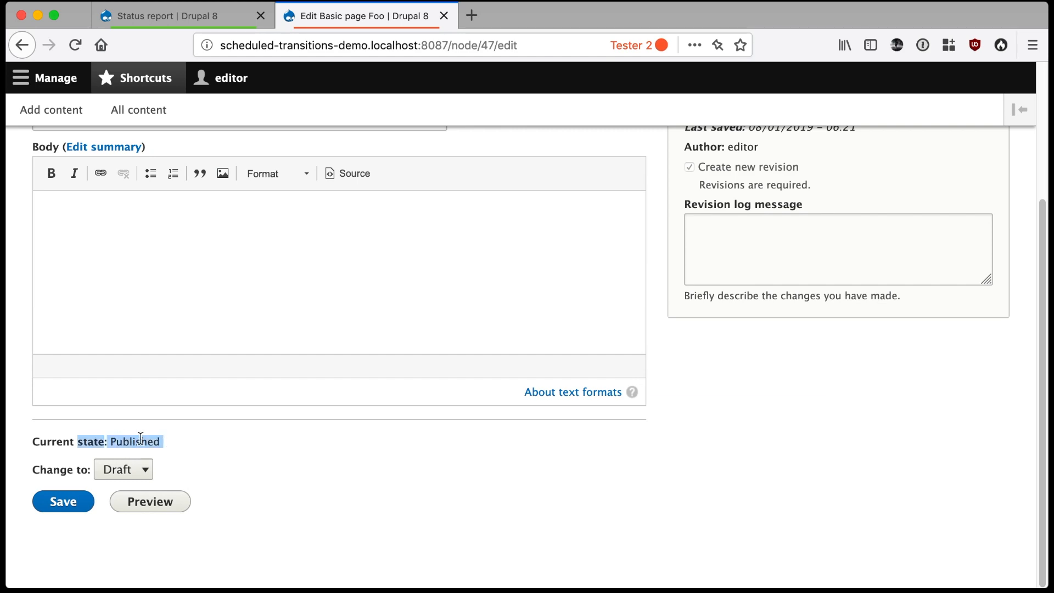
pyautogui.click(141, 438)
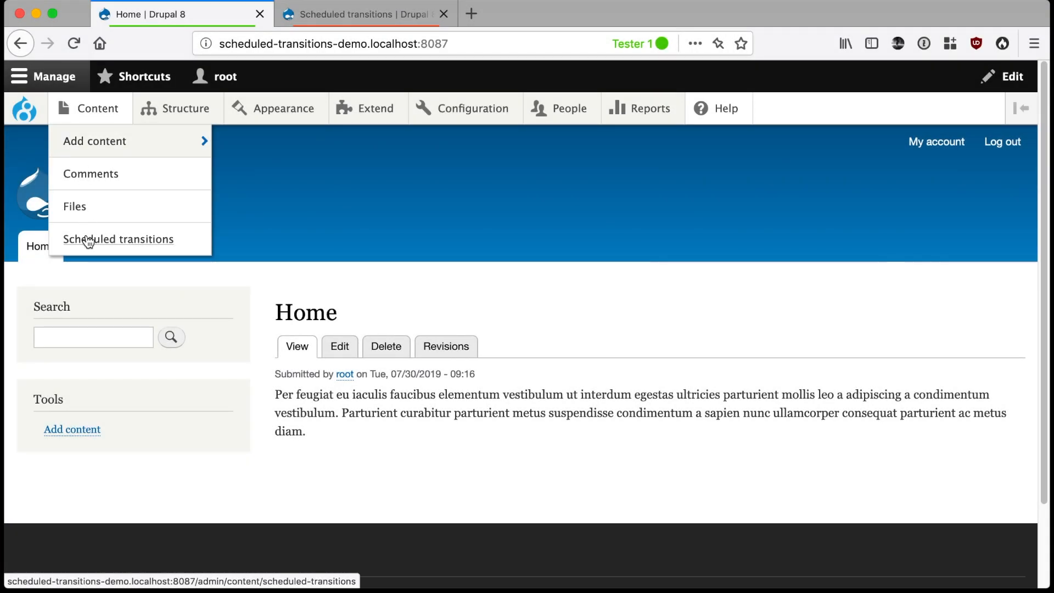
# As the root user, open the site-wide Scheduled Transitions overview in the content administration
pyautogui.click(87, 240)
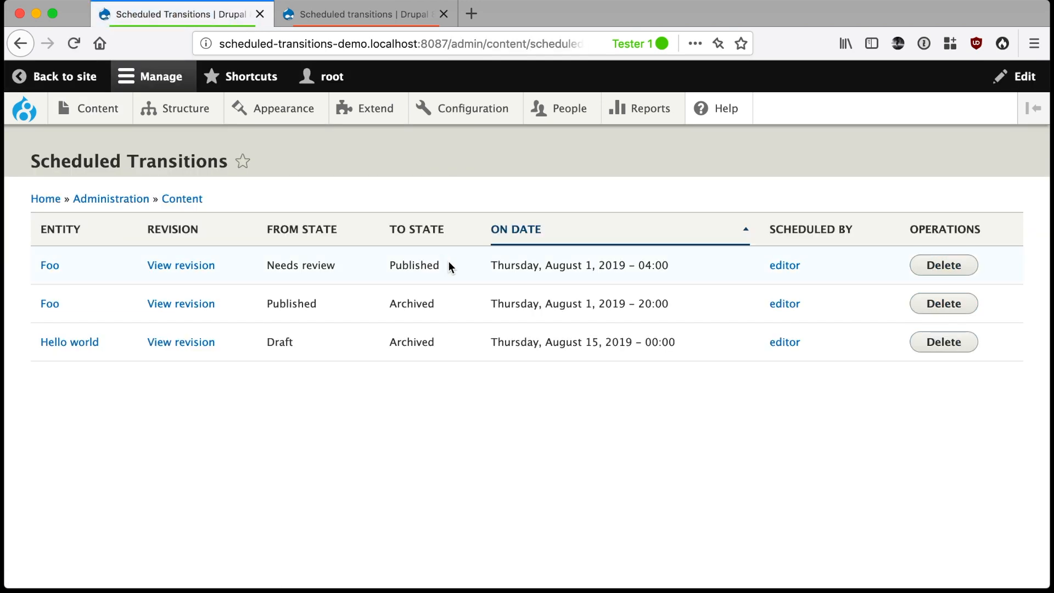